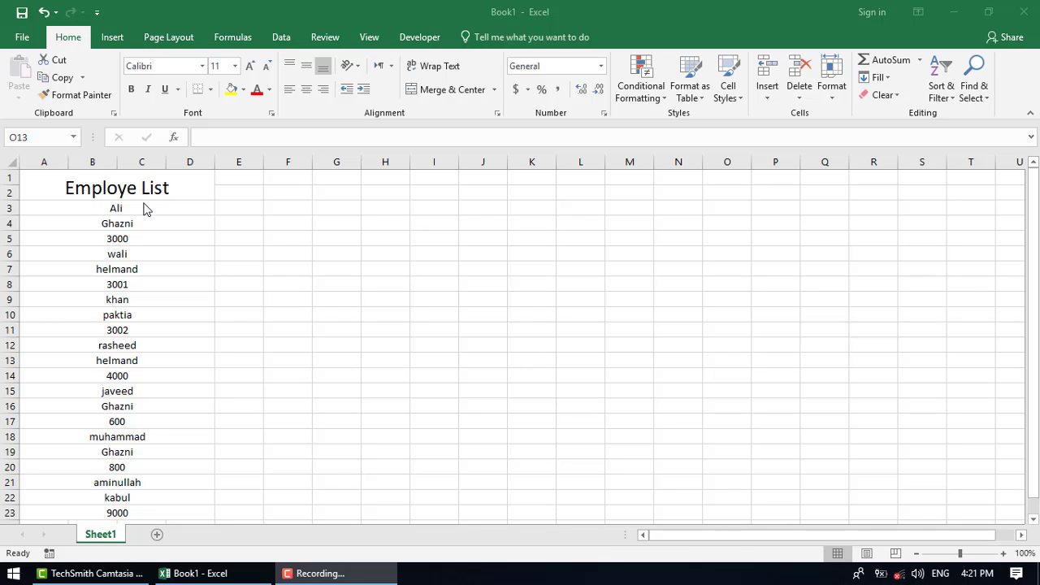
- Collapse column D beside the merged employee list to zero width
{"action": "left_click", "coordinate": [214, 164]}
{"action": "left_click_drag", "start_coordinate": [214, 163], "coordinate": [165, 163]}
{"action": "left_click", "coordinate": [350, 305]}
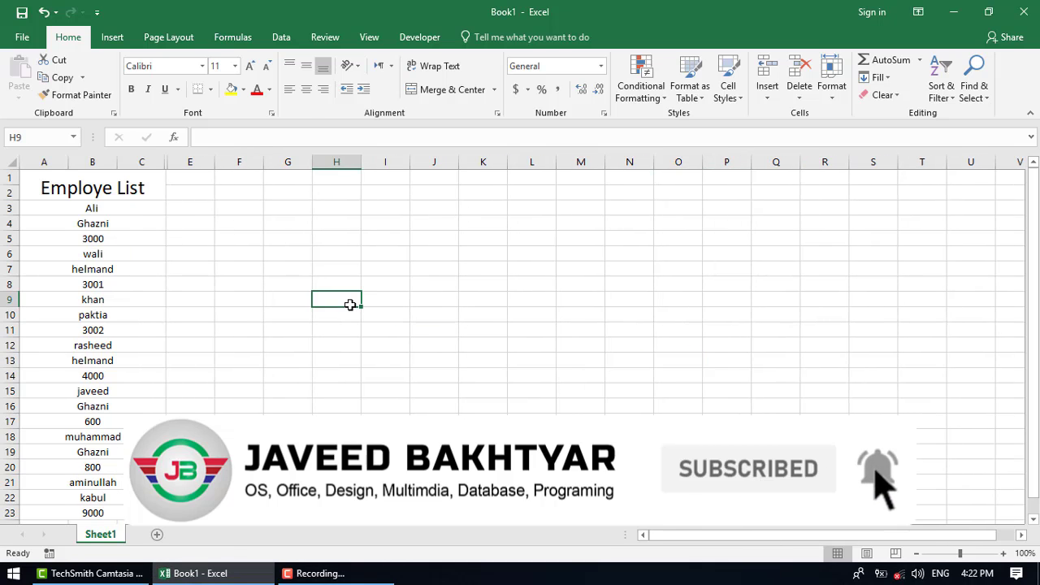
{"action": "left_click", "coordinate": [152, 206]}
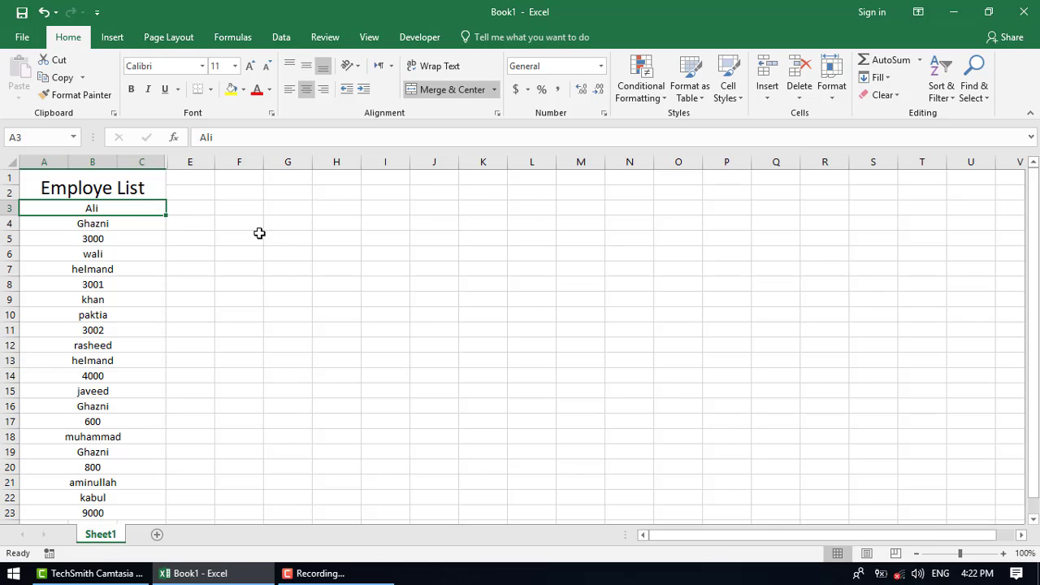
- Enter the table headings "name", "pro" and "sallary" in cells G5 to I5
{"action": "left_click", "coordinate": [287, 237]}
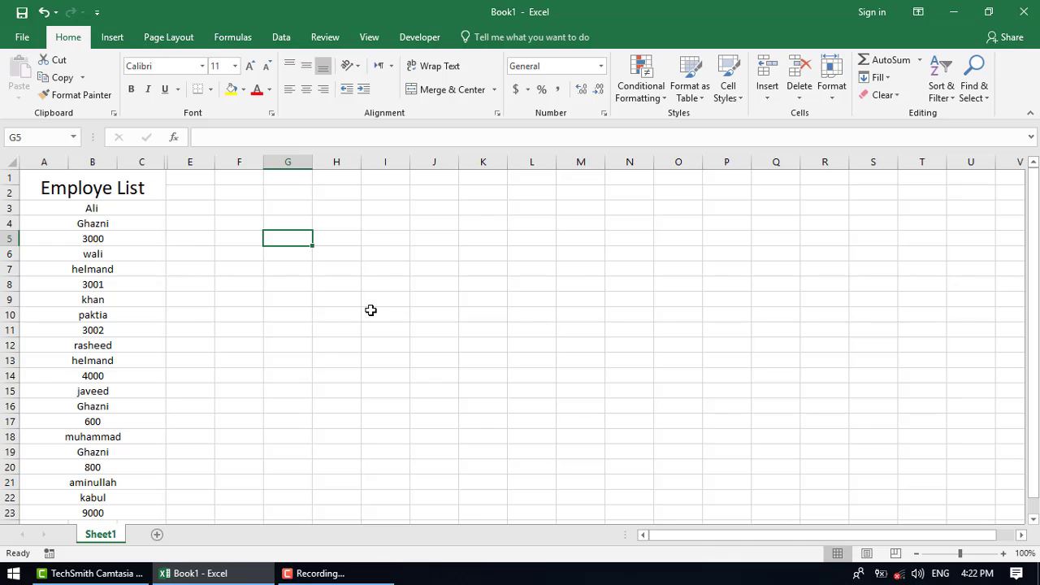
{"action": "type", "text": "name"}
{"action": "key", "text": "Return"}
{"action": "key", "text": "Up"}
{"action": "key", "text": "Right"}
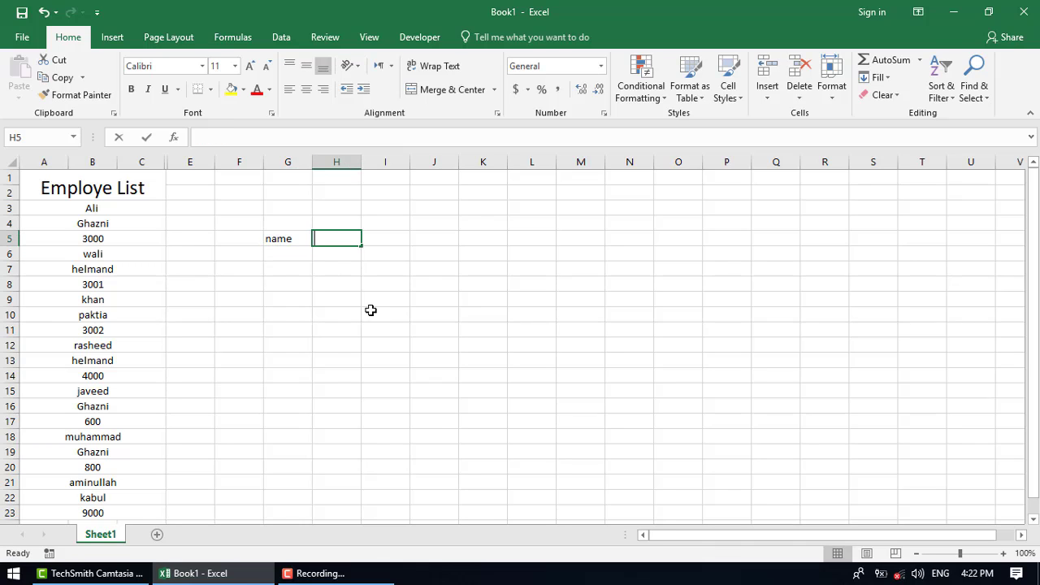
{"action": "type", "text": "pro"}
{"action": "key", "text": "Return"}
{"action": "key", "text": "Up"}
{"action": "key", "text": "Right"}
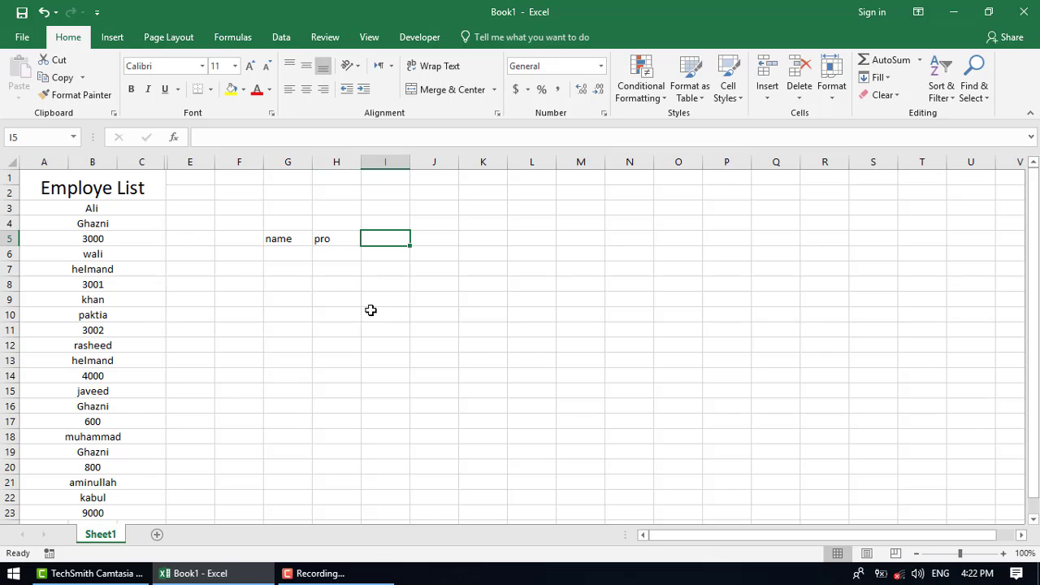
{"action": "type", "text": "sallary"}
{"action": "key", "text": "Return"}
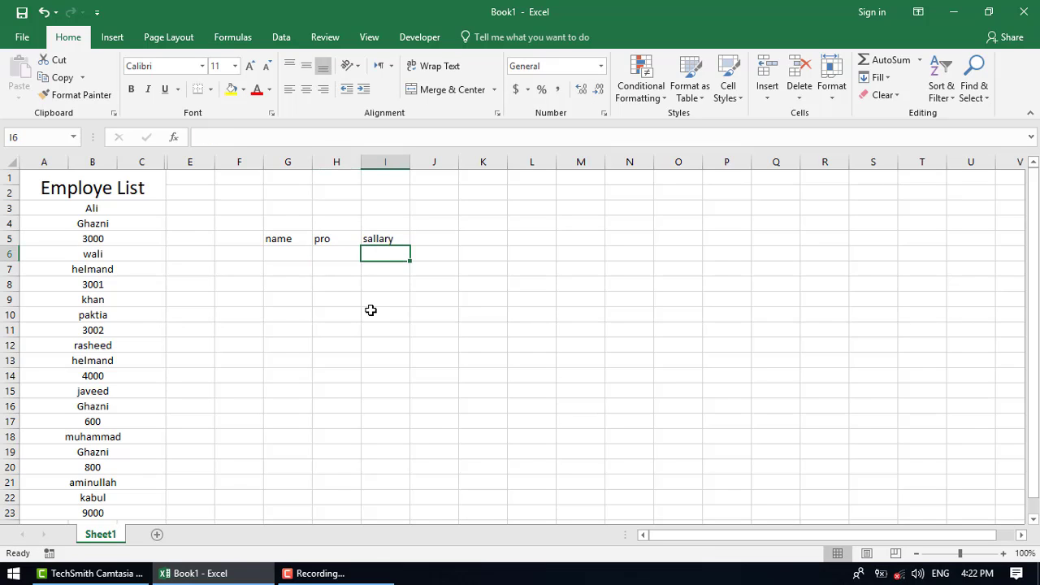
- Check which rows hold the first two employee names in the merged list, comparing A3 and A6
{"action": "key", "text": "Left"}
{"action": "key", "text": "Left"}
{"action": "key", "text": "Left"}
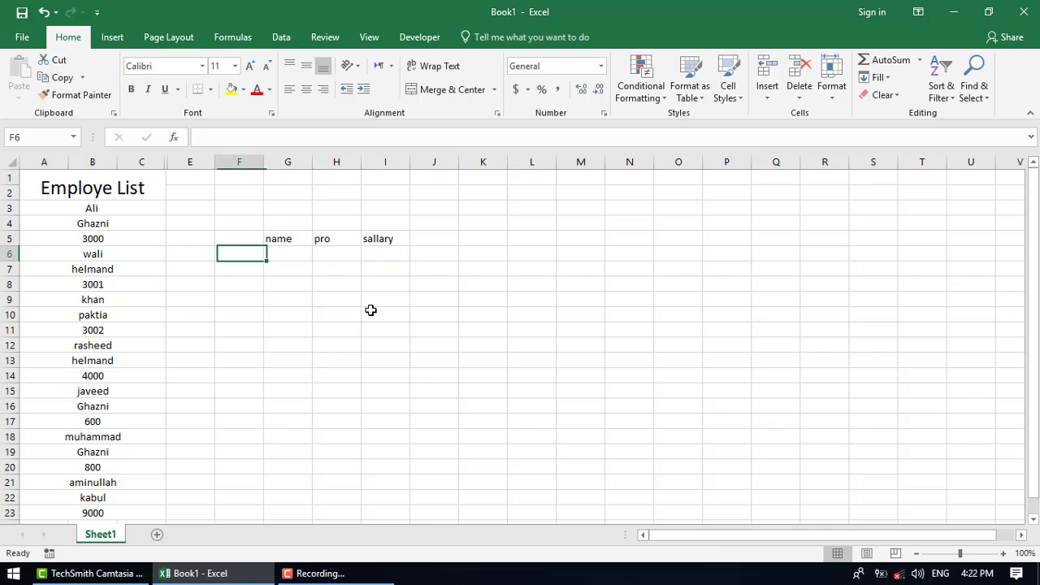
{"action": "key", "text": "Right"}
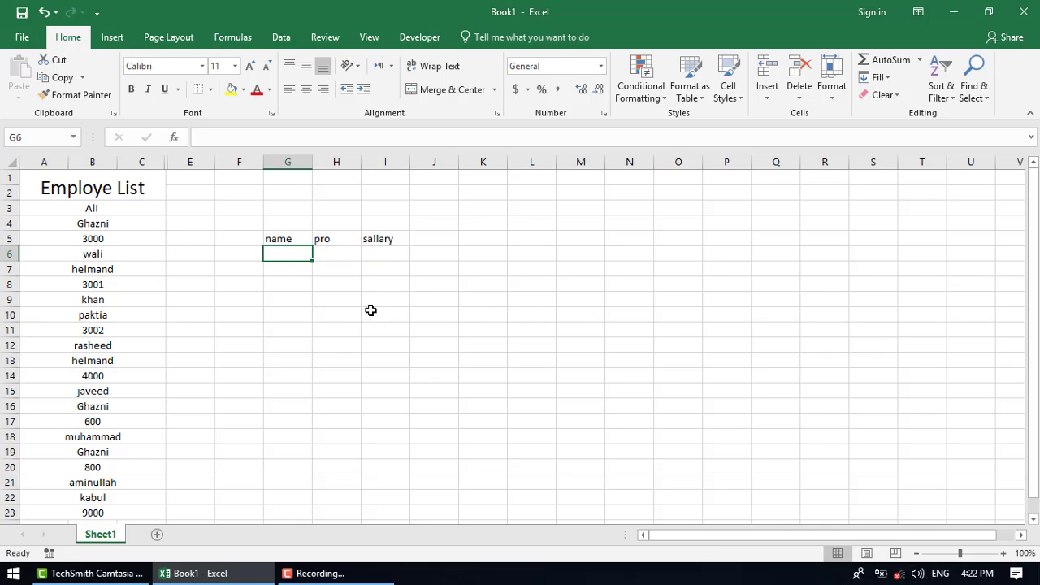
{"action": "left_click", "coordinate": [108, 209]}
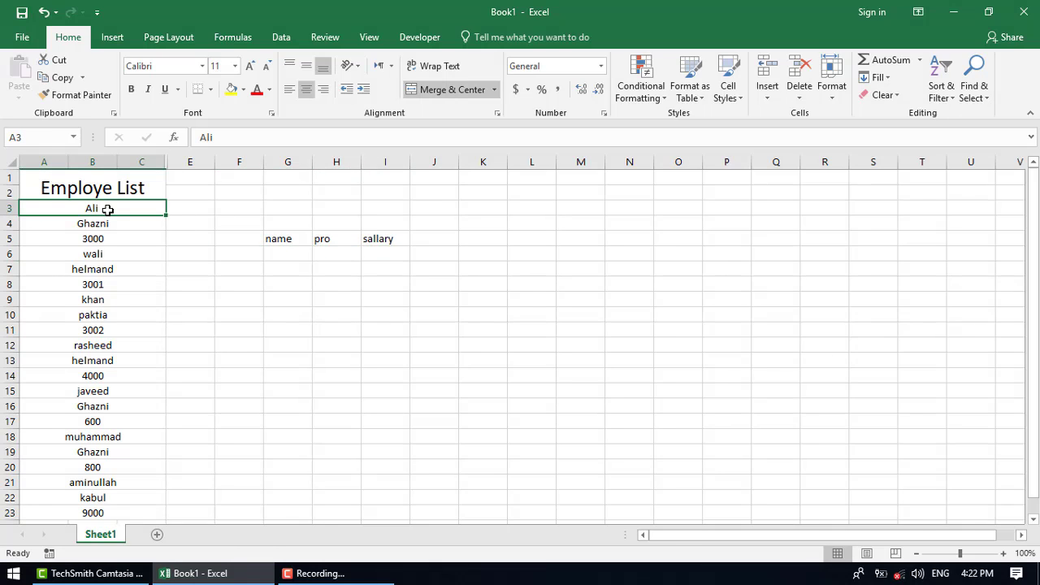
{"action": "left_click", "coordinate": [99, 251]}
{"action": "left_click", "coordinate": [96, 210]}
{"action": "left_click", "coordinate": [102, 251]}
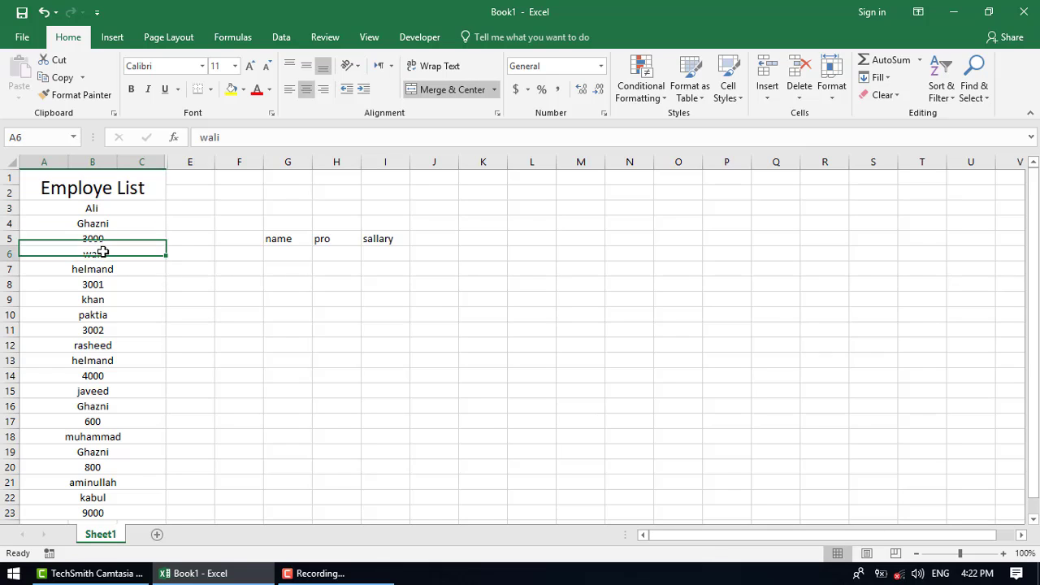
- Enter the placeholder first name followed by 3 in G6 and by 6 in G7, and fill the series down to G14
{"action": "left_click", "coordinate": [282, 256]}
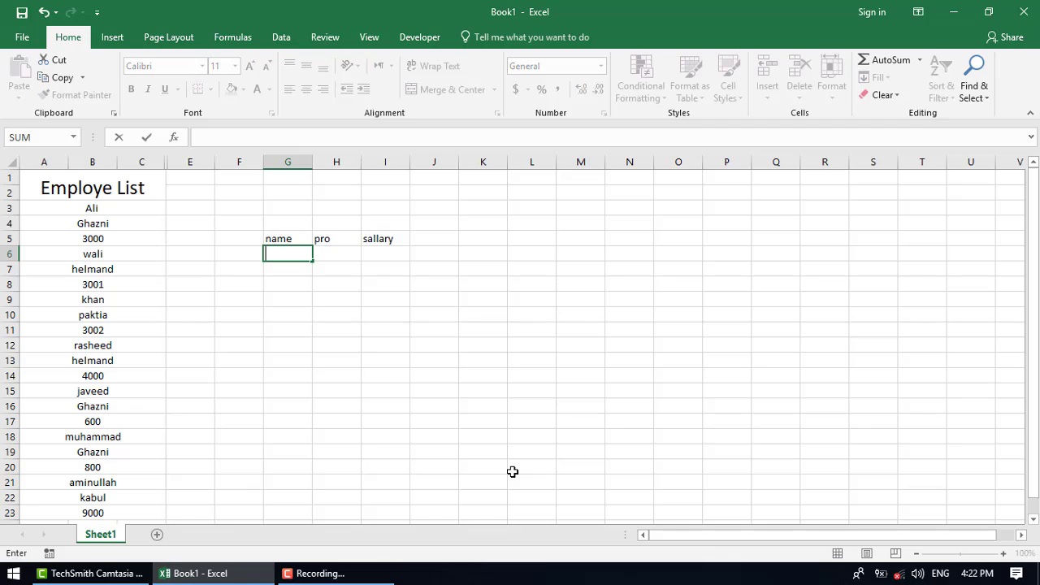
{"action": "type", "text": "javeed3"}
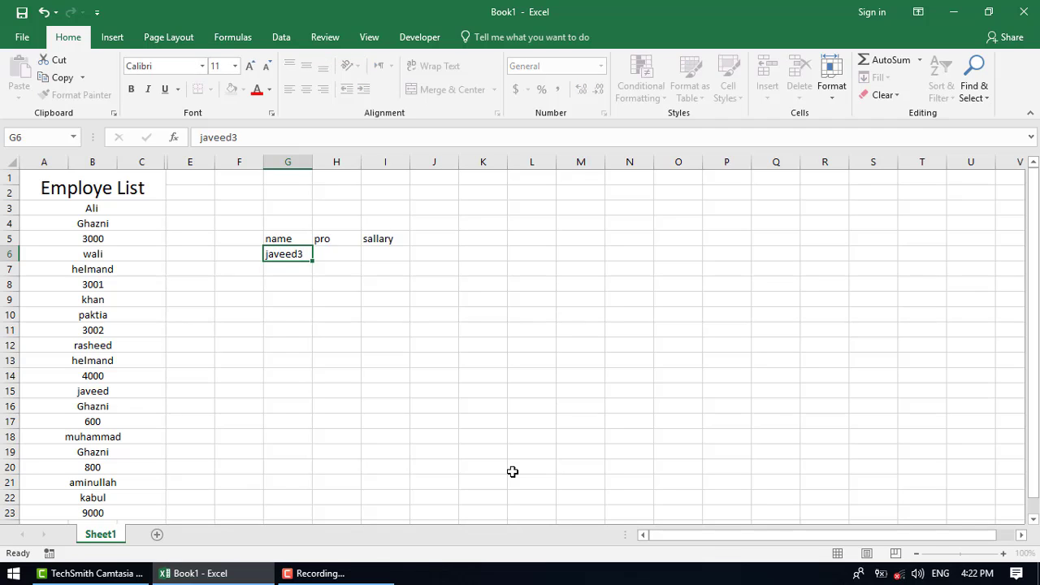
{"action": "key", "text": "Return"}
{"action": "type", "text": "javeed3"}
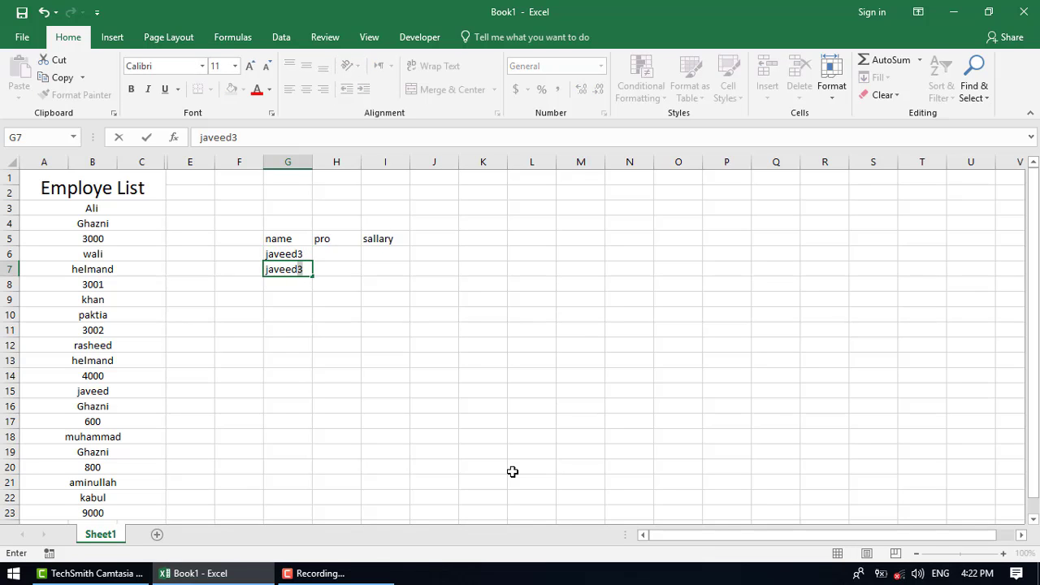
{"action": "key", "text": "Return"}
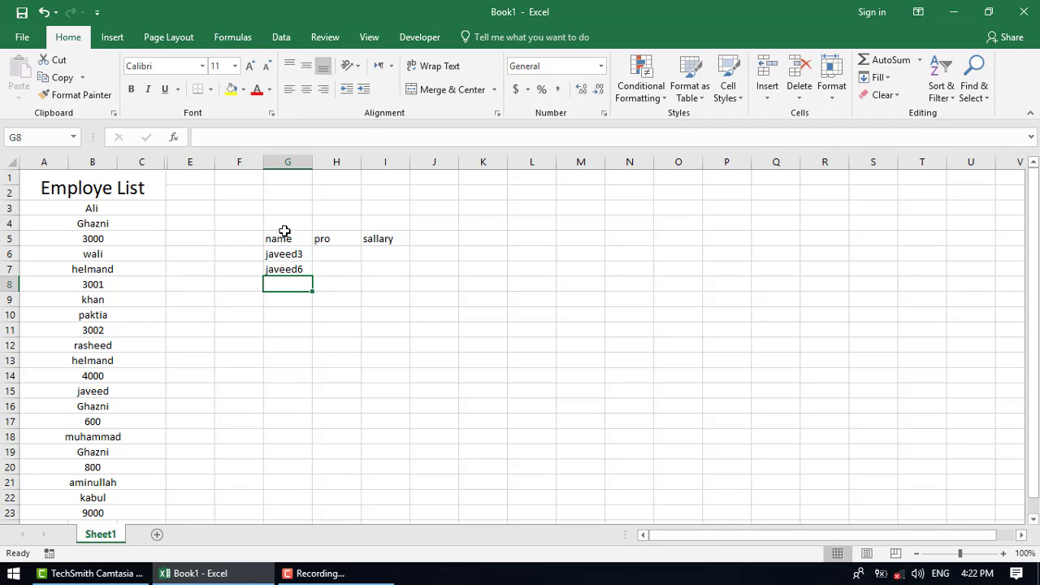
{"action": "left_click_drag", "start_coordinate": [285, 252], "coordinate": [299, 385]}
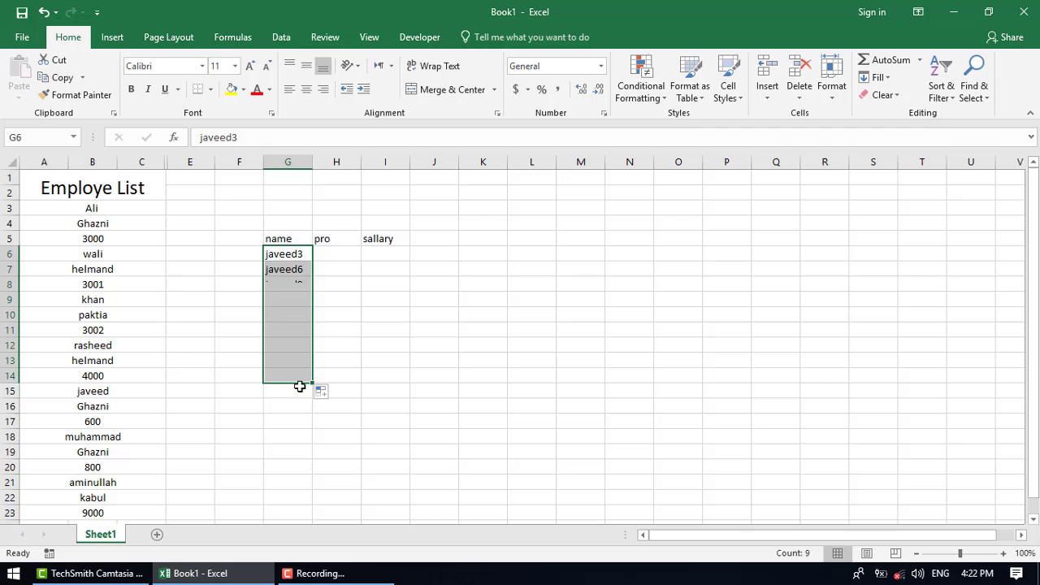
- Enter the same placeholder name followed by 4 in H6 and by 7 in H7, and fill the series down to H14
{"action": "left_click", "coordinate": [336, 252]}
{"action": "type", "text": "javeed"}
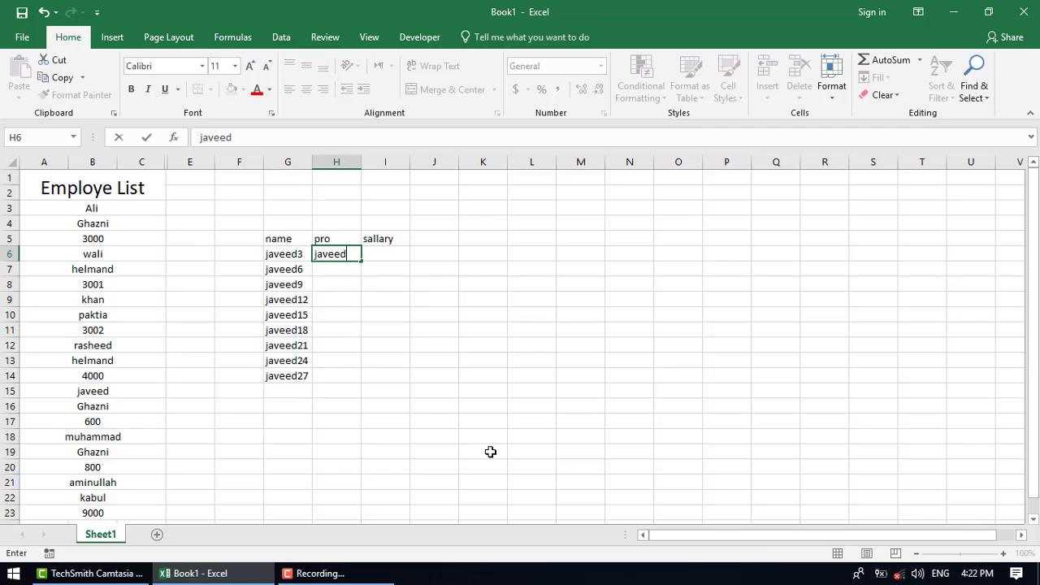
{"action": "key", "text": "Return"}
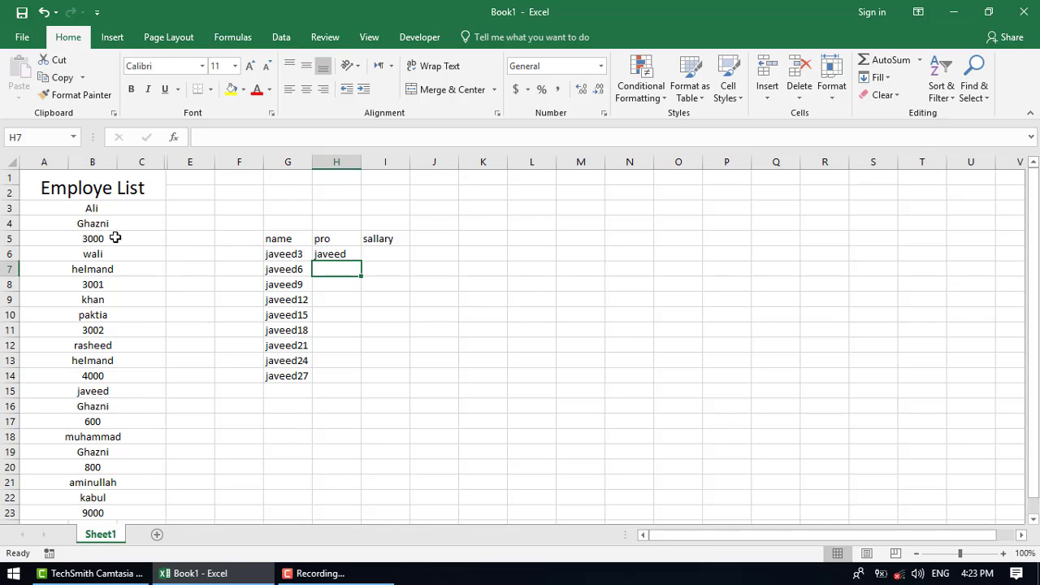
{"action": "double_click", "coordinate": [351, 253]}
{"action": "type", "text": "4"}
{"action": "key", "text": "Return"}
{"action": "type", "text": "javeed"}
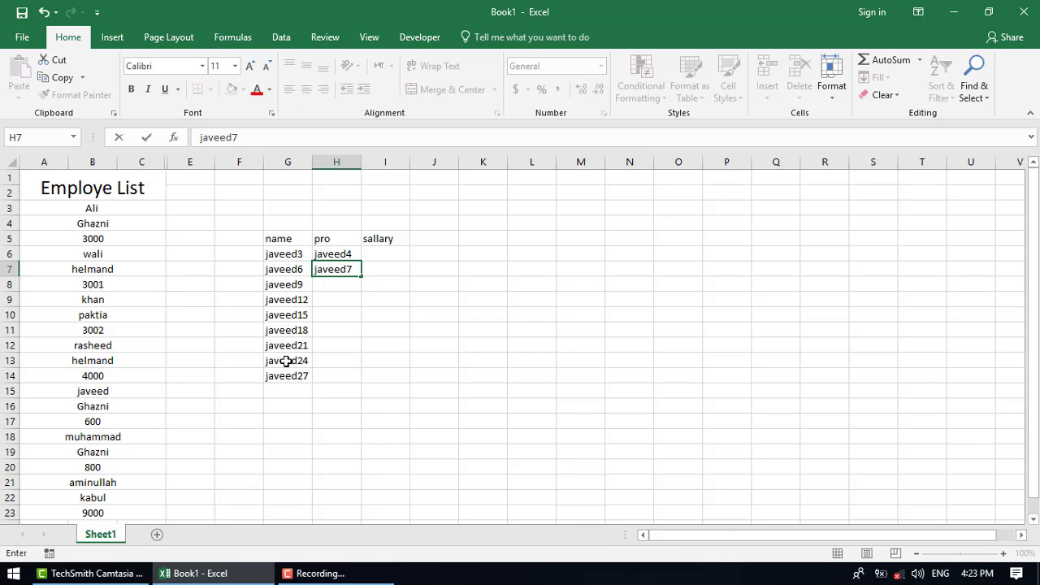
{"action": "type", "text": "7"}
{"action": "key", "text": "Return"}
{"action": "left_click_drag", "start_coordinate": [349, 254], "coordinate": [351, 385]}
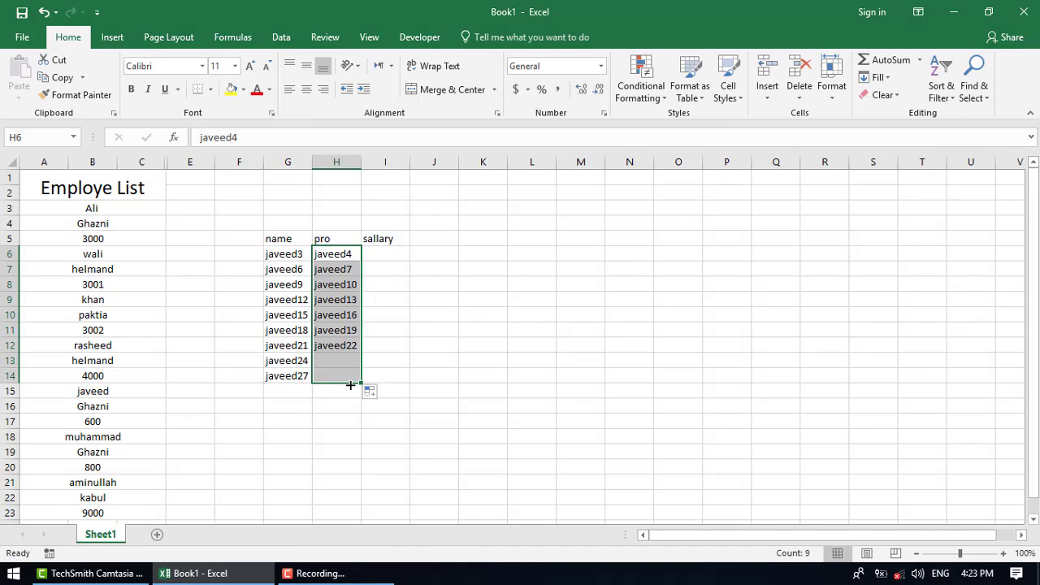
- Enter the placeholder name followed by 5 in I6 and by 8 in I7, and fill the series down to I14
{"action": "left_click", "coordinate": [390, 251]}
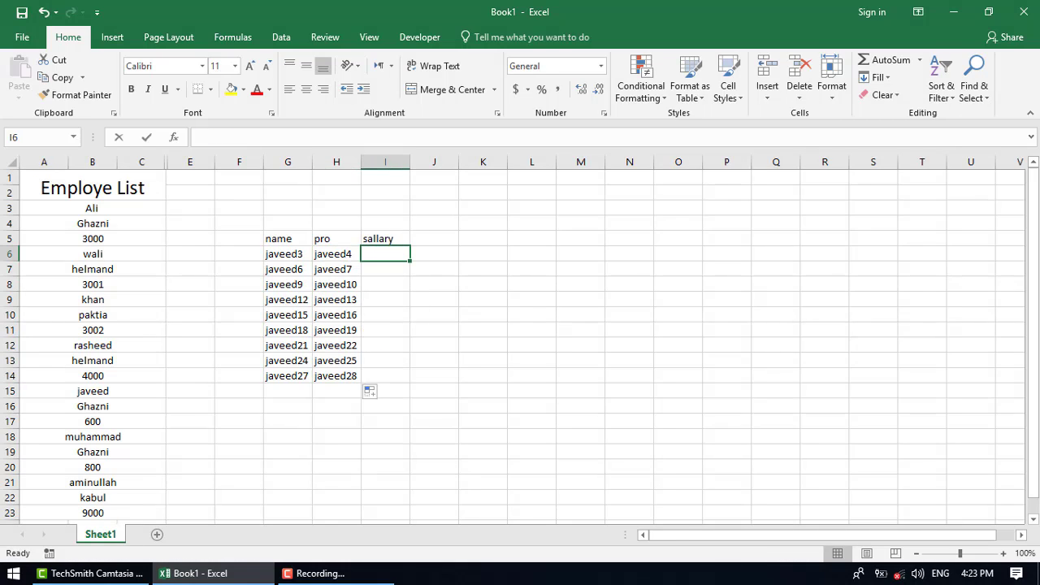
{"action": "type", "text": "="}
{"action": "key", "text": "BackSpace"}
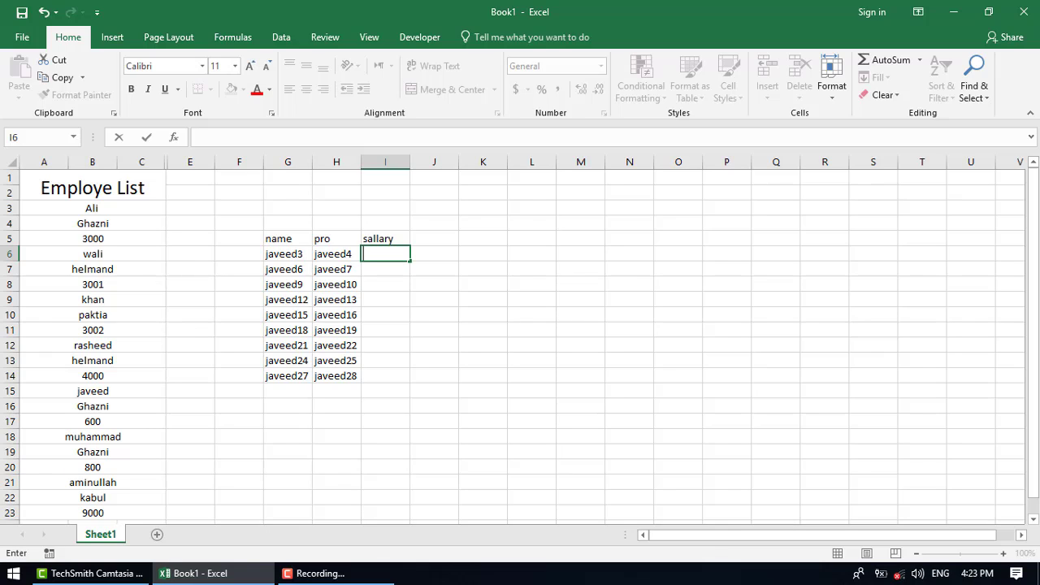
{"action": "type", "text": "javeed5"}
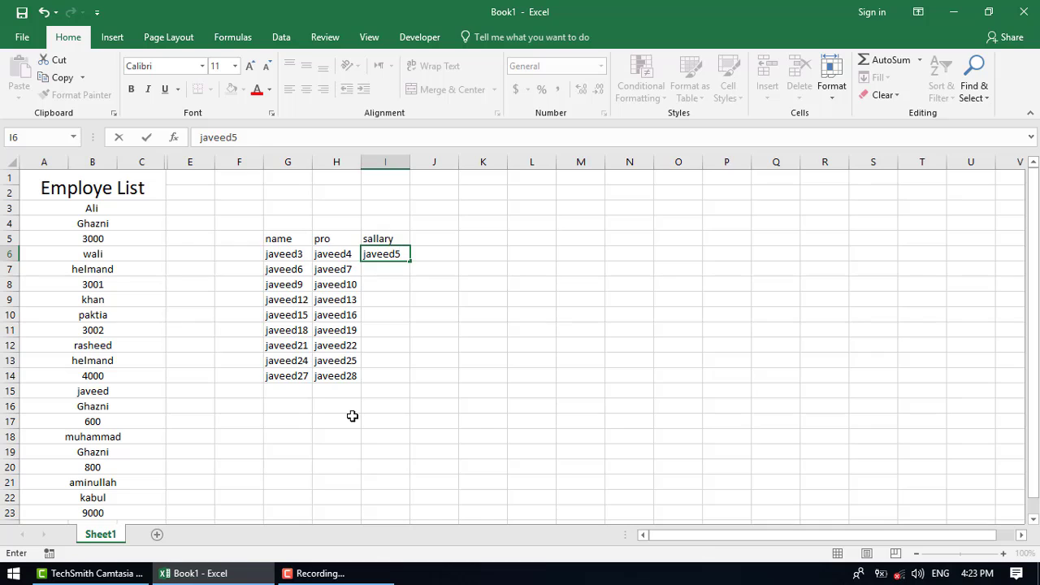
{"action": "key", "text": "Return"}
{"action": "type", "text": "javeed8"}
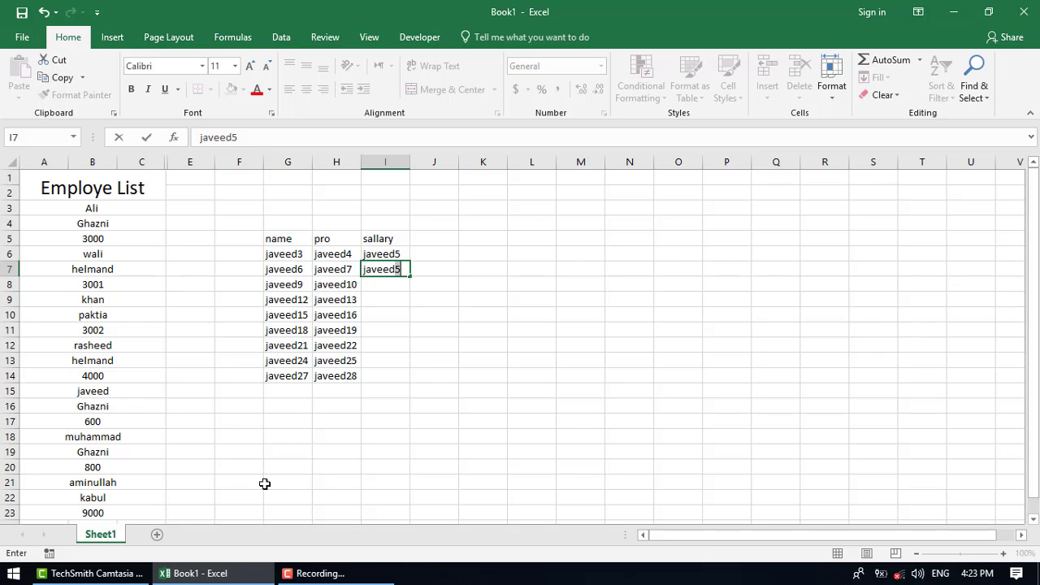
{"action": "key", "text": "Return"}
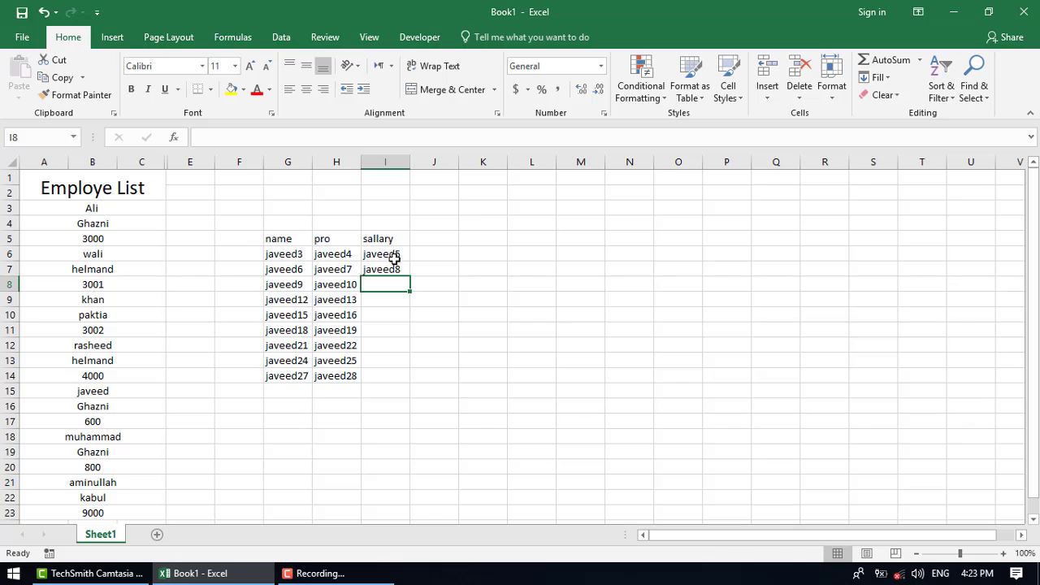
{"action": "left_click_drag", "start_coordinate": [395, 254], "coordinate": [401, 386]}
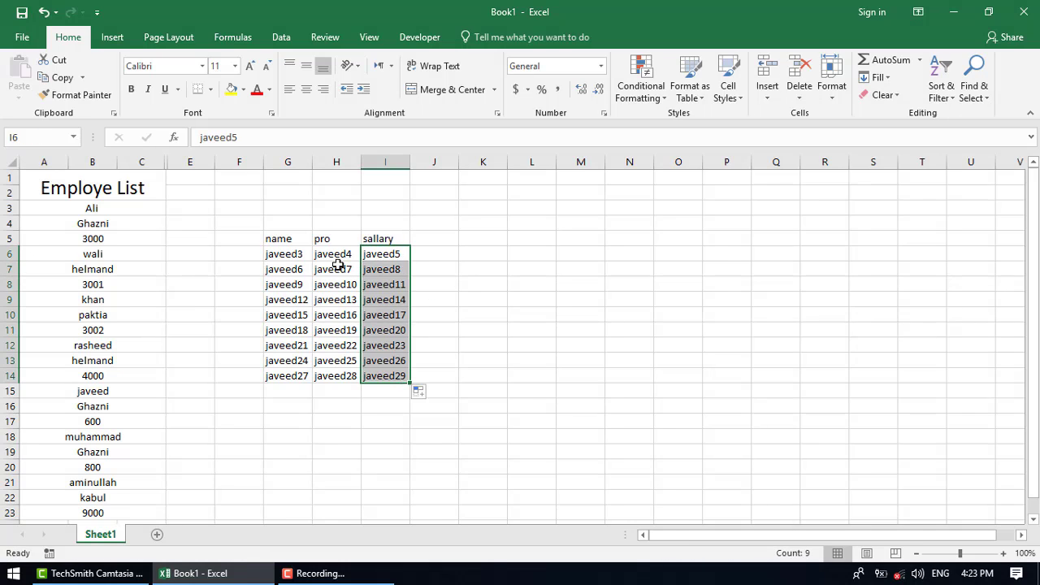
- Replace all occurrences of the placeholder name in the sheet with "=a" to turn the table entries into cell references
{"action": "left_click", "coordinate": [456, 281]}
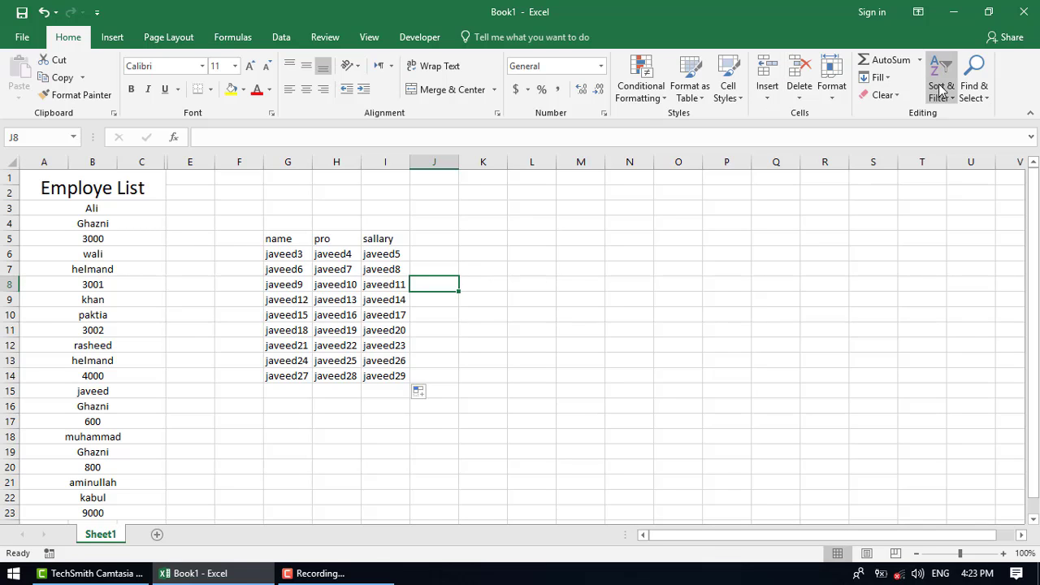
{"action": "left_click", "coordinate": [973, 88]}
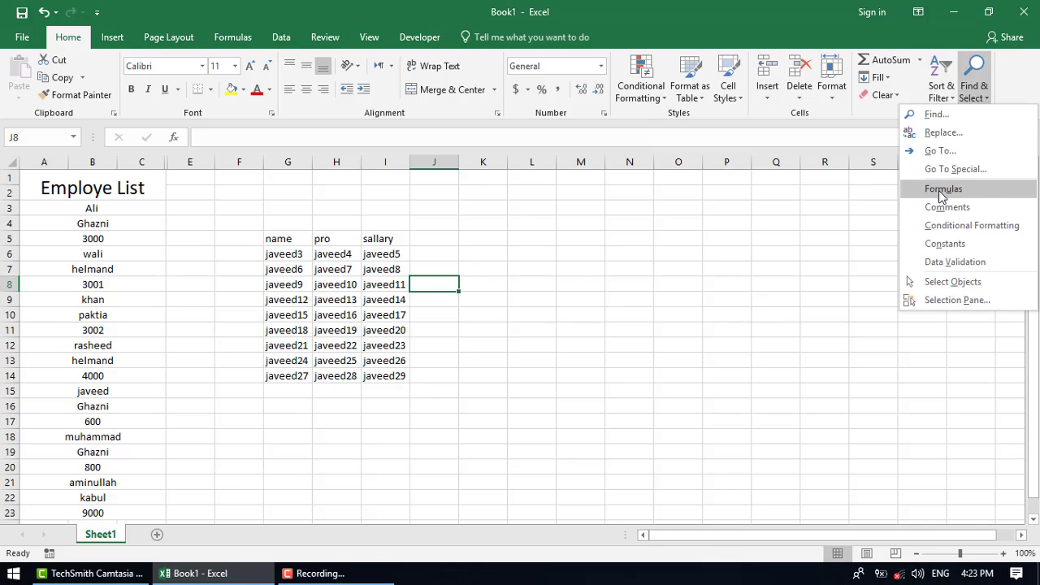
{"action": "left_click", "coordinate": [944, 134]}
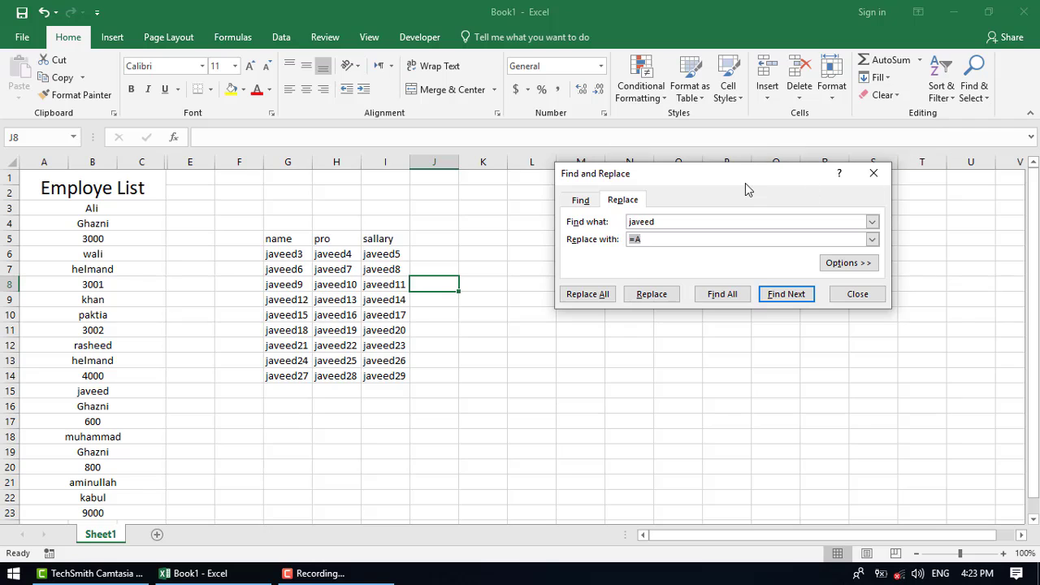
{"action": "left_click_drag", "start_coordinate": [745, 183], "coordinate": [755, 210]}
{"action": "left_click", "coordinate": [692, 247]}
{"action": "key", "text": "ctrl+a"}
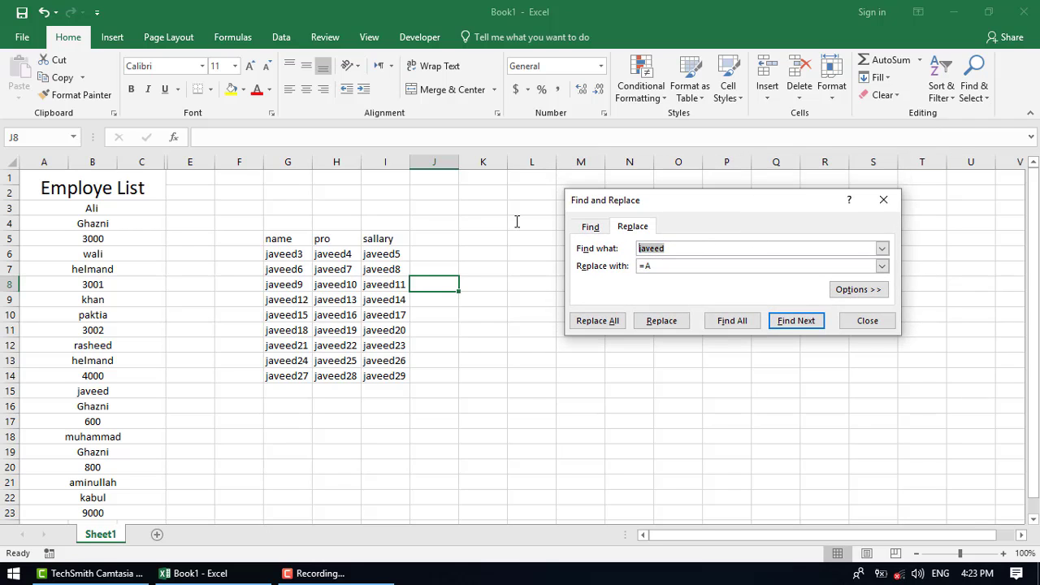
{"action": "key", "text": "BackSpace"}
{"action": "left_click_drag", "start_coordinate": [666, 266], "coordinate": [538, 256]}
{"action": "left_click", "coordinate": [617, 323]}
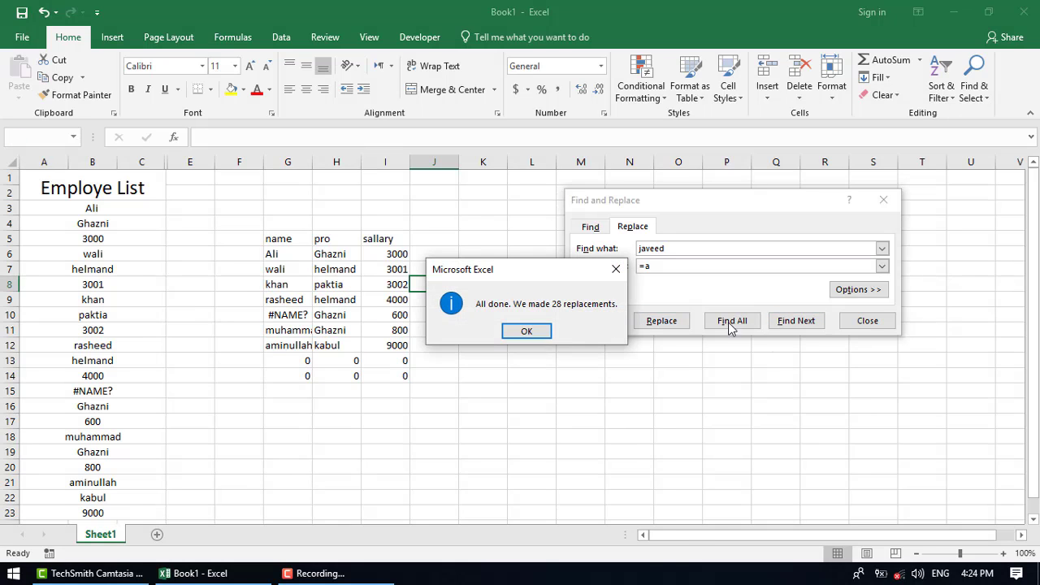
{"action": "left_click", "coordinate": [526, 331]}
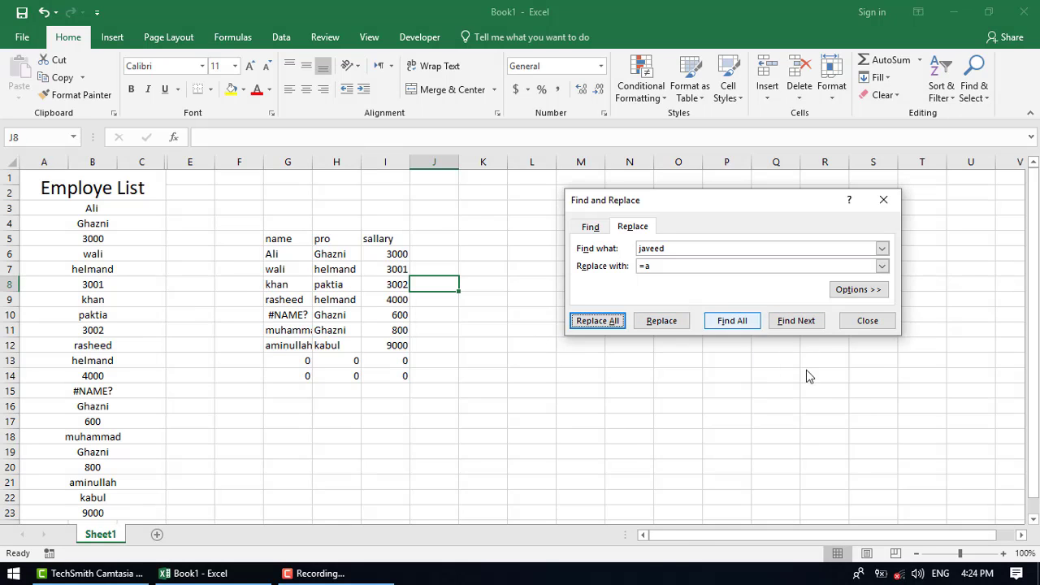
{"action": "left_click", "coordinate": [867, 320]}
{"action": "left_click", "coordinate": [517, 449]}
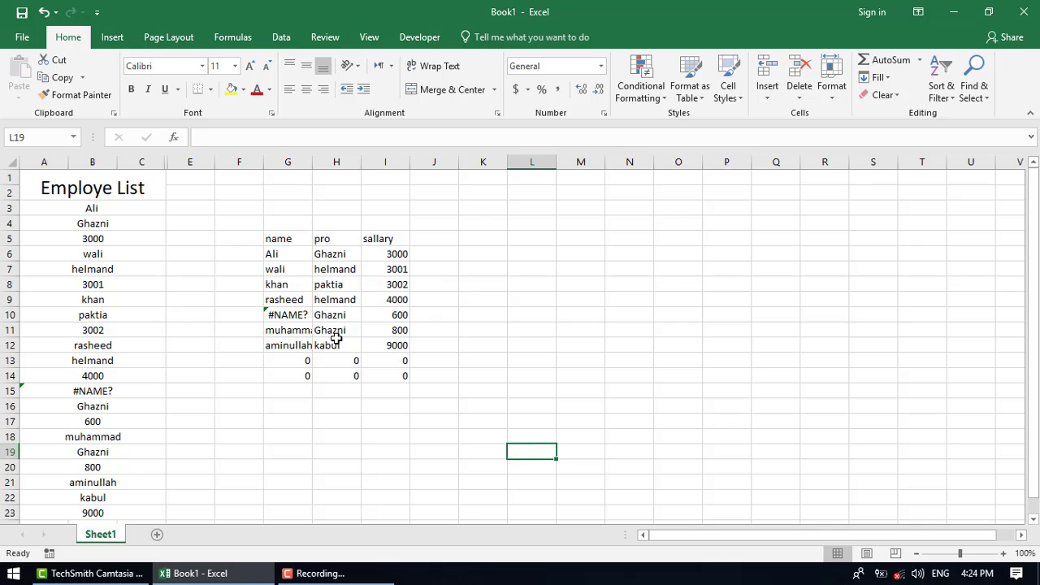
- Check the reference in G10 and overwrite the broken formula in its source cell A15 with an employee's first name
{"action": "double_click", "coordinate": [300, 315]}
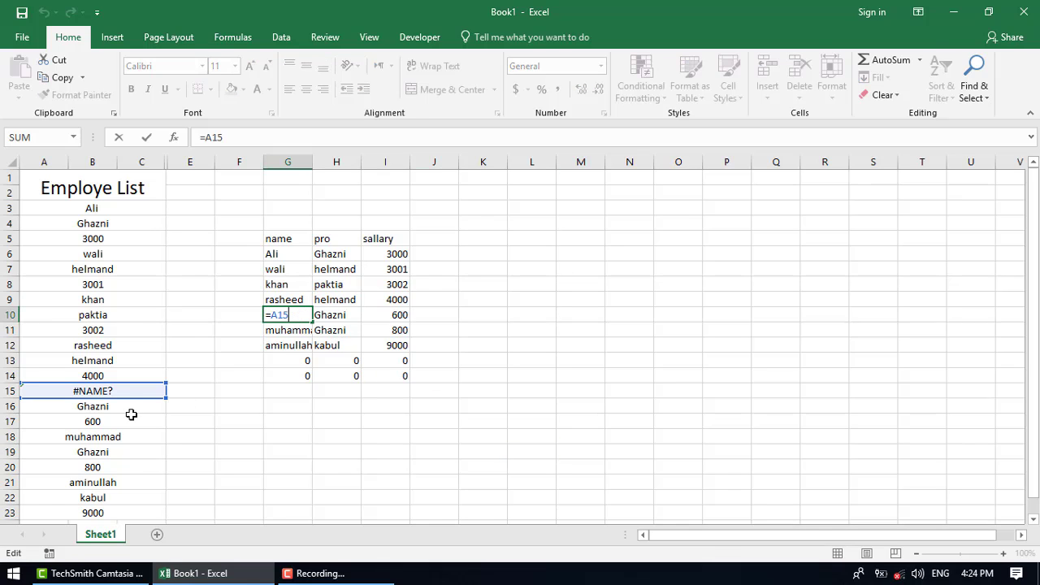
{"action": "key", "text": "Return"}
{"action": "left_click", "coordinate": [118, 393]}
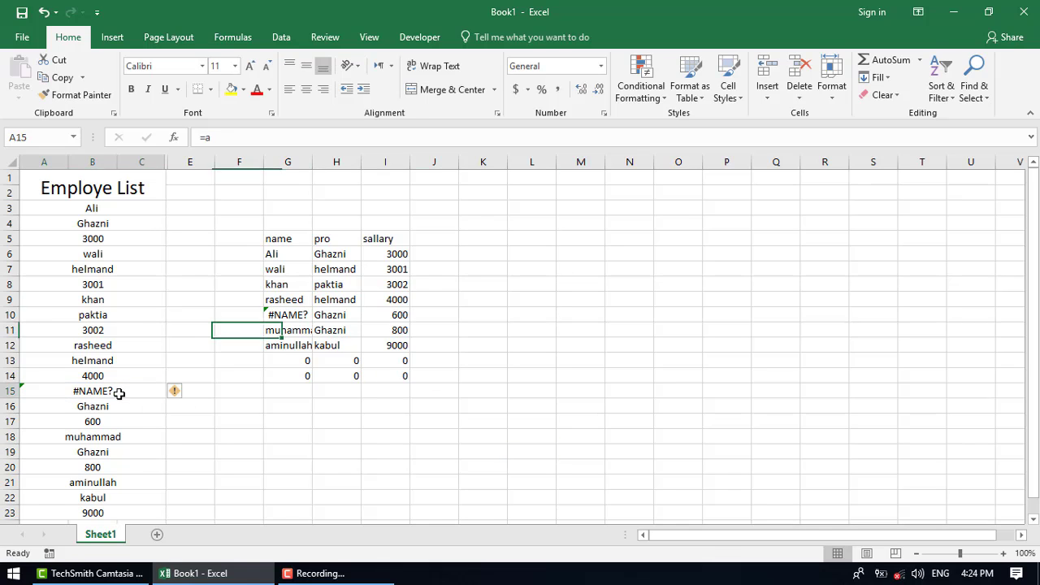
{"action": "type", "text": "ali"}
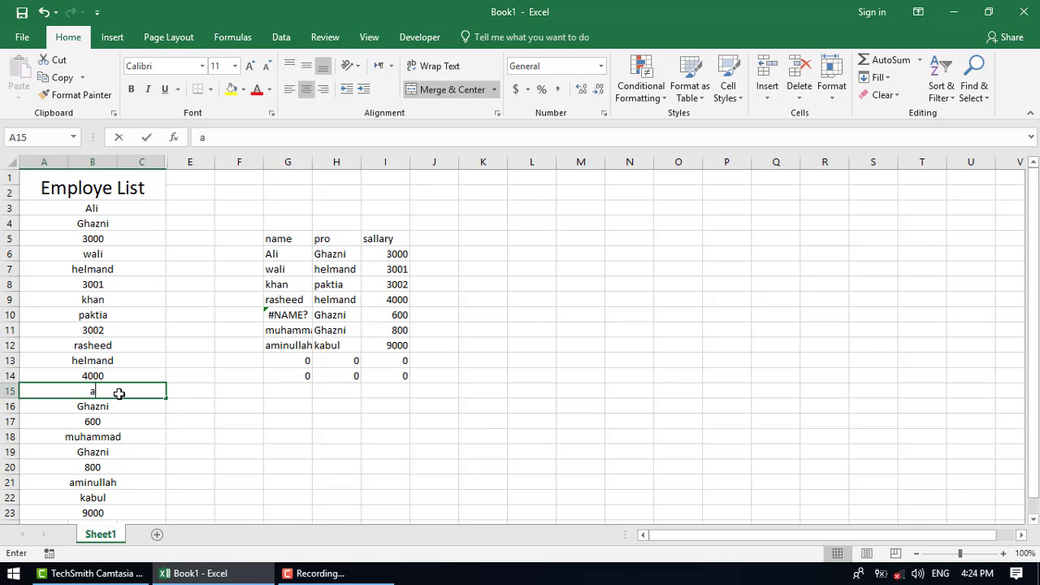
{"action": "key", "text": "BackSpace"}
{"action": "key", "text": "BackSpace"}
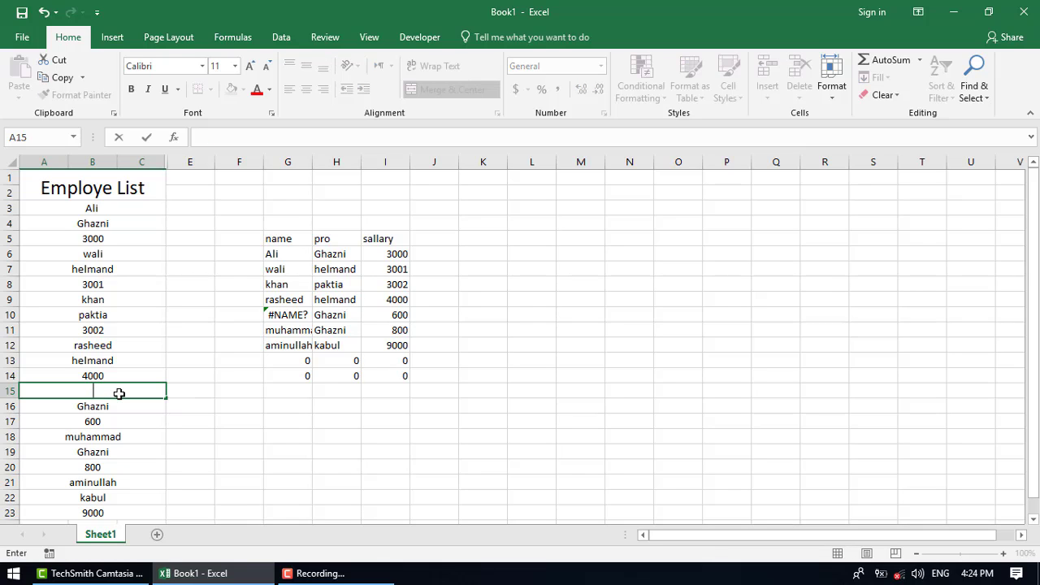
{"action": "type", "text": "javeed"}
{"action": "key", "text": "Return"}
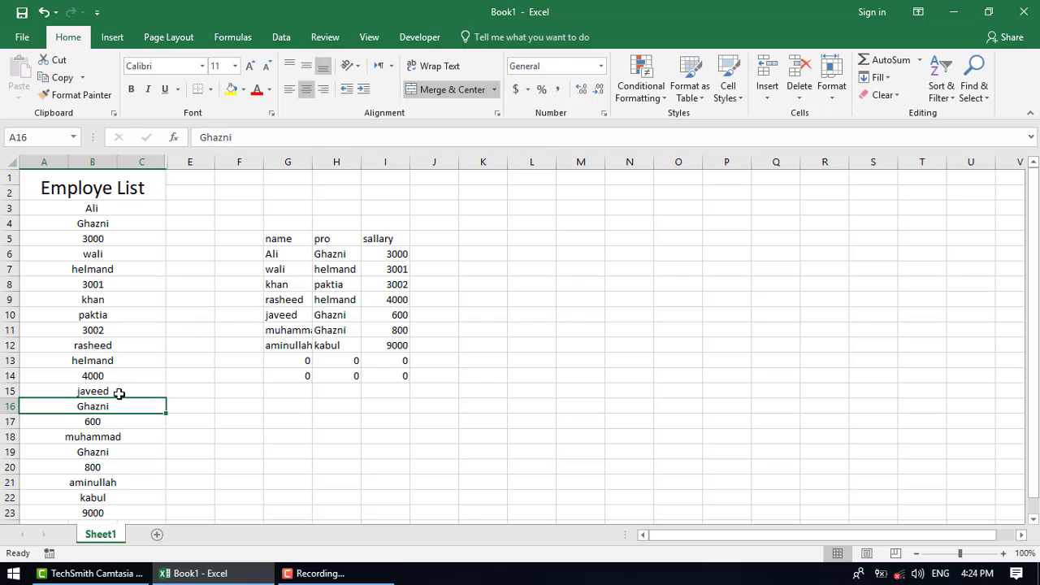
{"action": "left_click", "coordinate": [119, 392]}
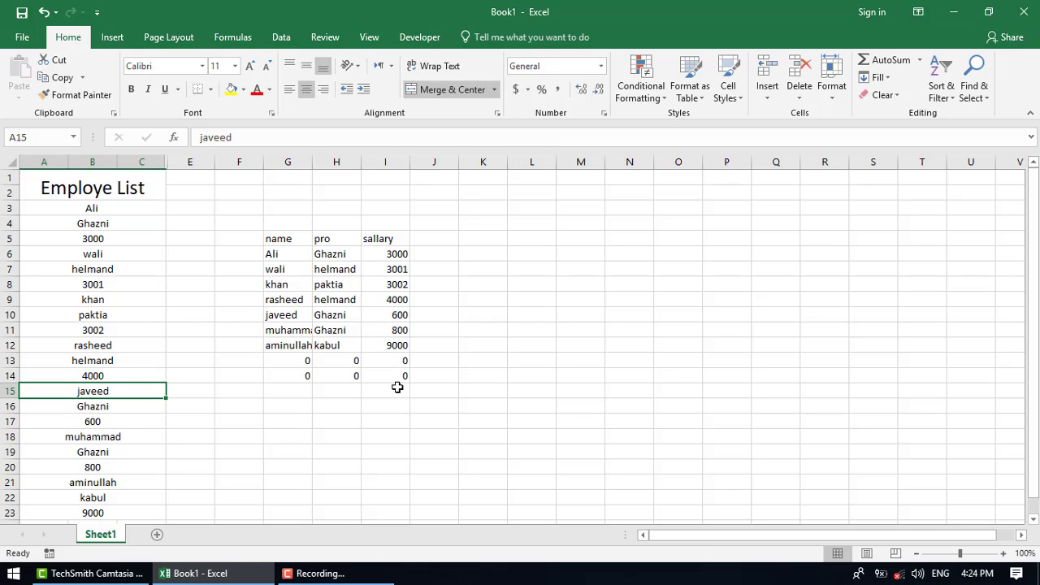
- Copy the merged, centred format of the last list entry in A23 to rows 24 through 26 of the employee list
{"action": "left_click_drag", "start_coordinate": [1035, 277], "coordinate": [1035, 286]}
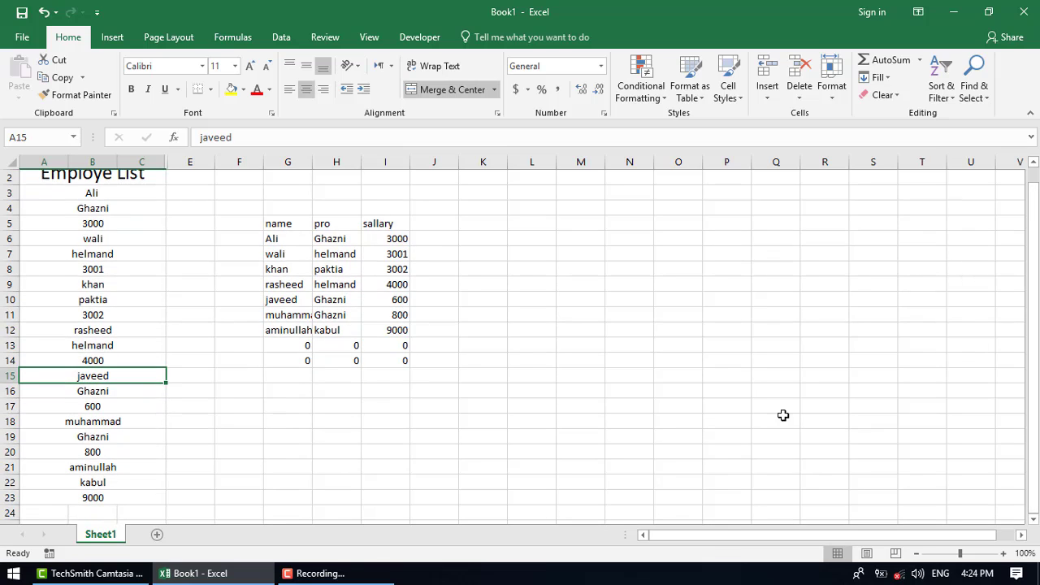
{"action": "left_click", "coordinate": [113, 492]}
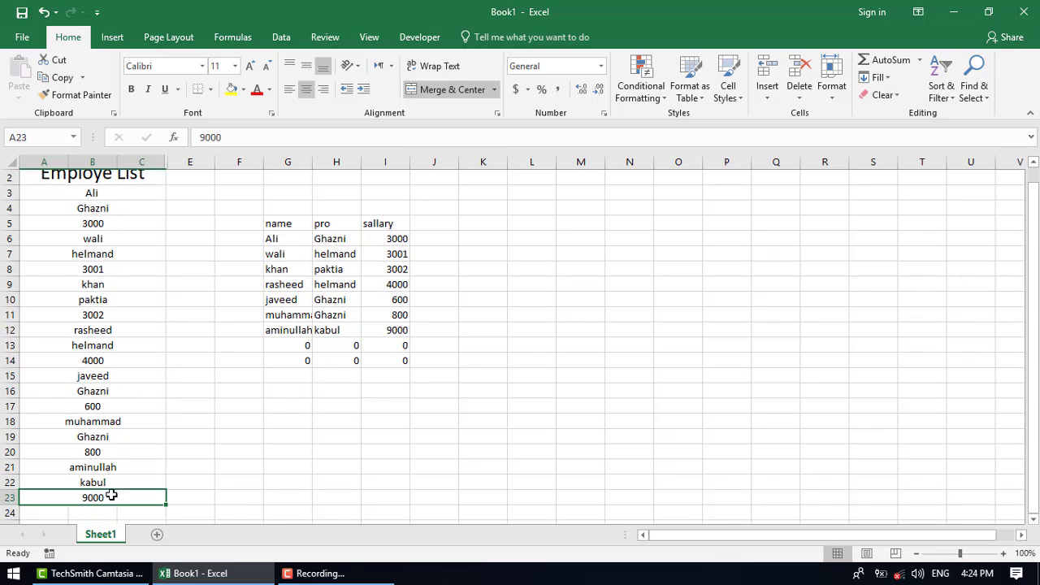
{"action": "left_click", "coordinate": [59, 94]}
{"action": "mouse_move", "coordinate": [65, 515]}
{"action": "left_mouse_down"}
{"action": "mouse_move", "coordinate": [122, 526]}
{"action": "mouse_move", "coordinate": [127, 469]}
{"action": "left_mouse_up"}
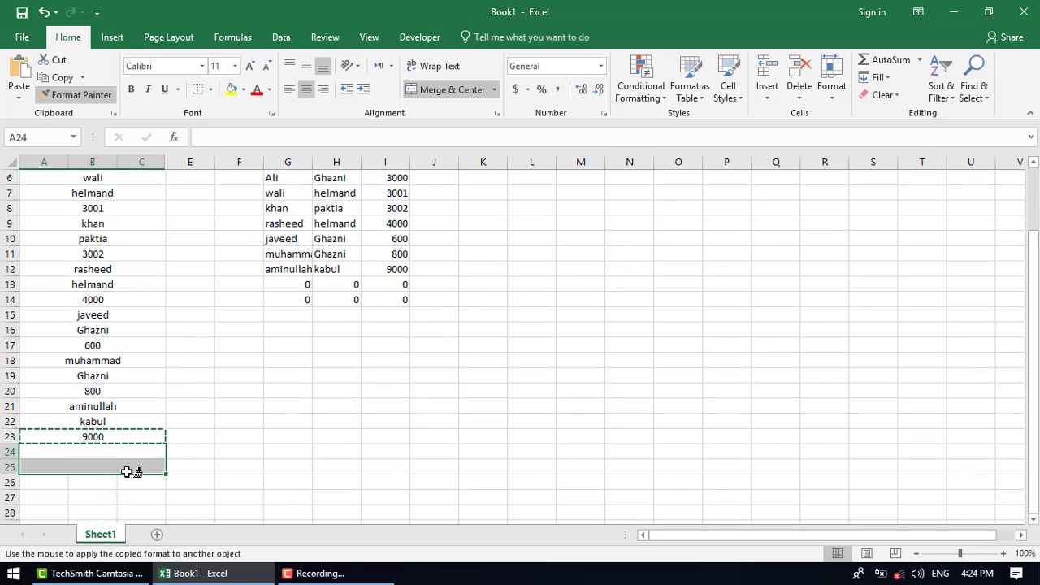
{"action": "left_click", "coordinate": [93, 463]}
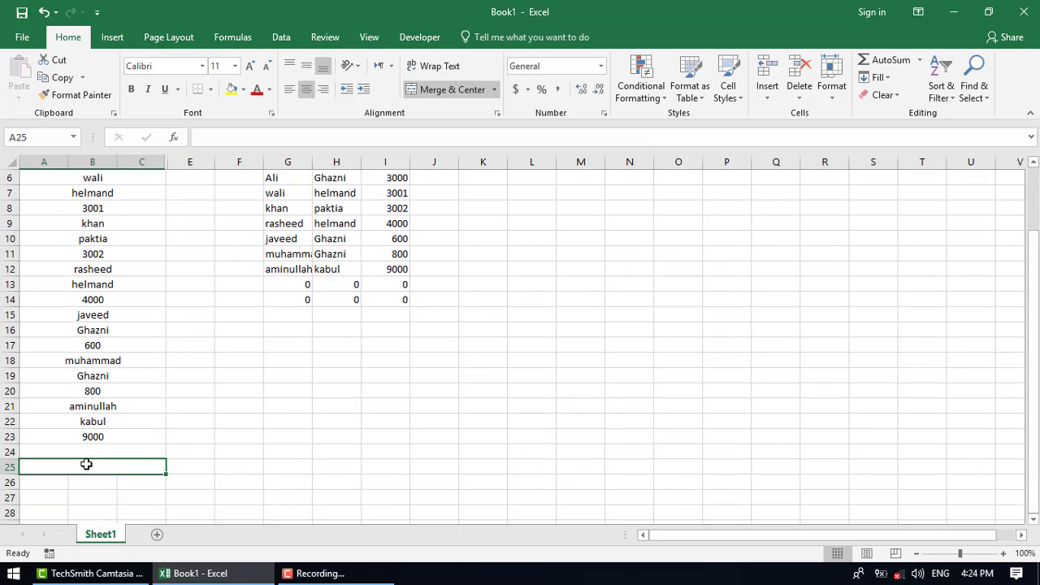
{"action": "left_click", "coordinate": [67, 94]}
{"action": "left_click", "coordinate": [47, 483]}
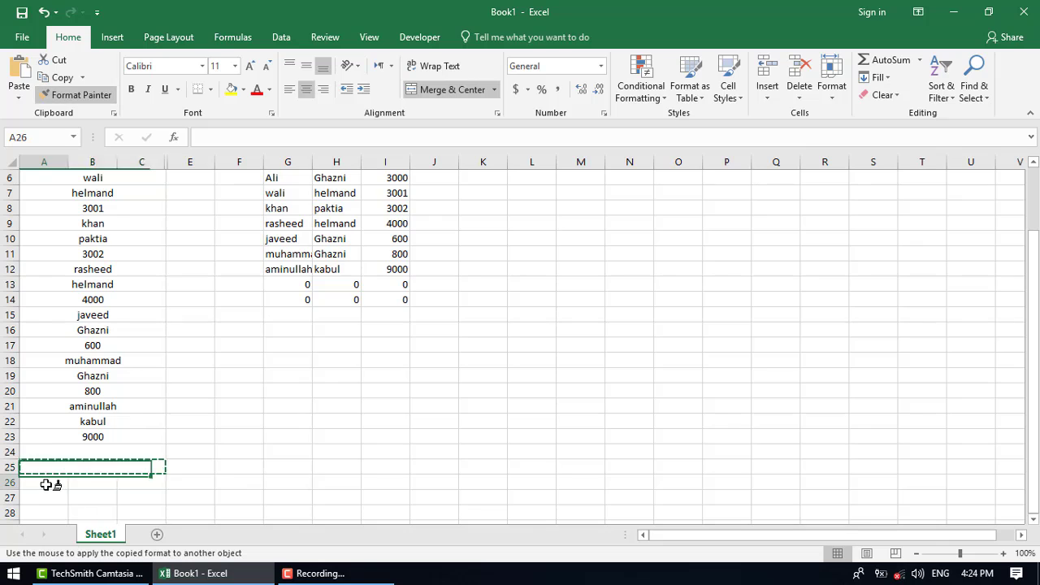
- Add a new employee record below the list: the first name in A24, helmand in A25 and 9000 in A26
{"action": "left_click", "coordinate": [92, 448]}
{"action": "mouse_move", "coordinate": [199, 572]}
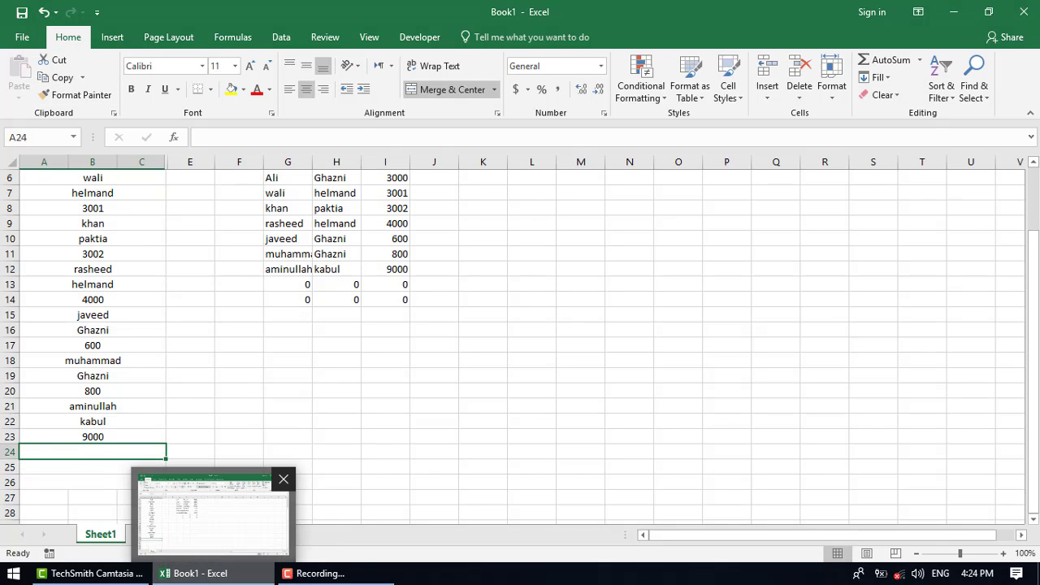
{"action": "type", "text": "naim"}
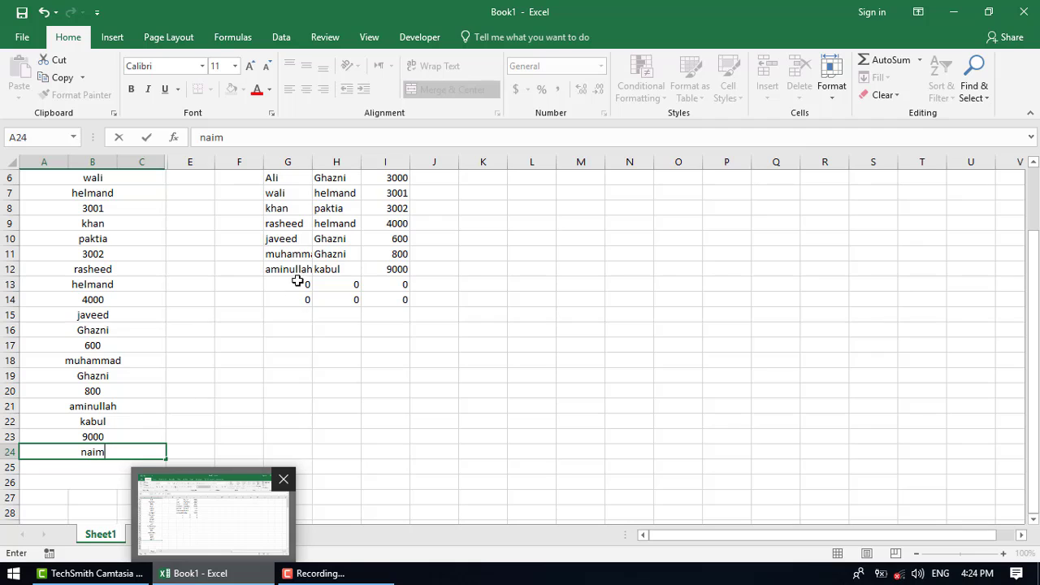
{"action": "key", "text": "Return"}
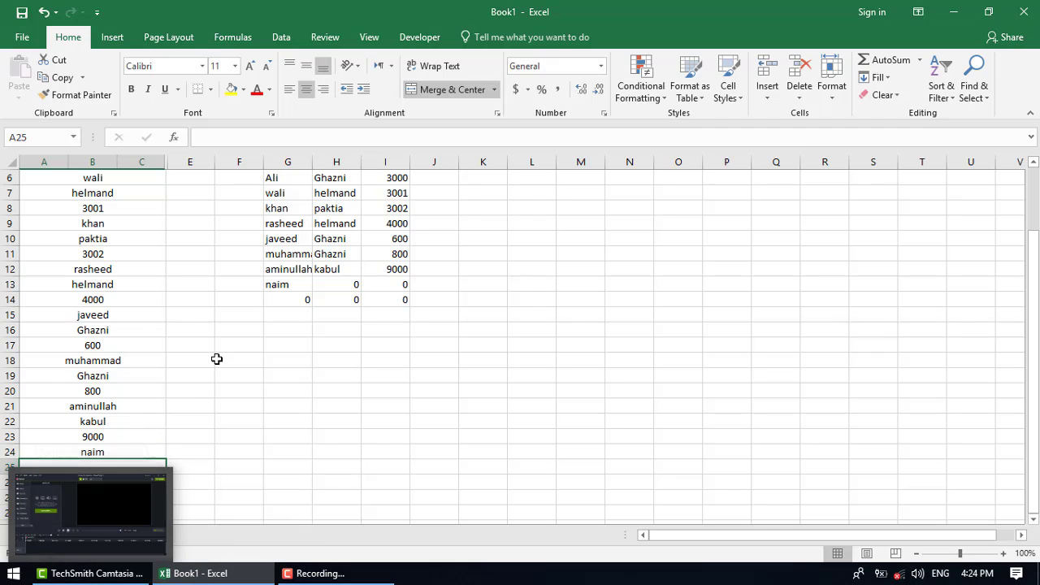
{"action": "type", "text": "helmand"}
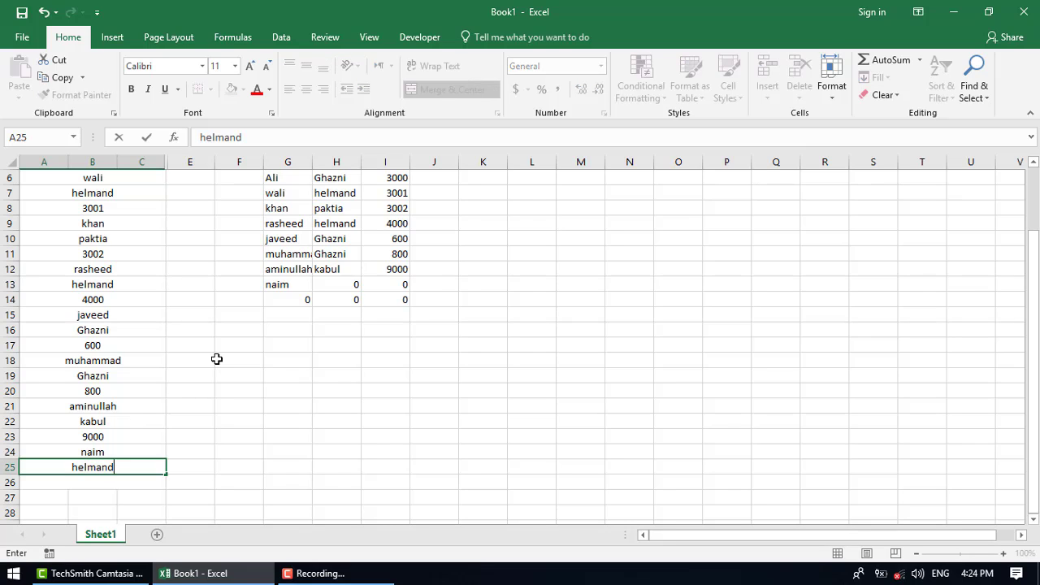
{"action": "key", "text": "Return"}
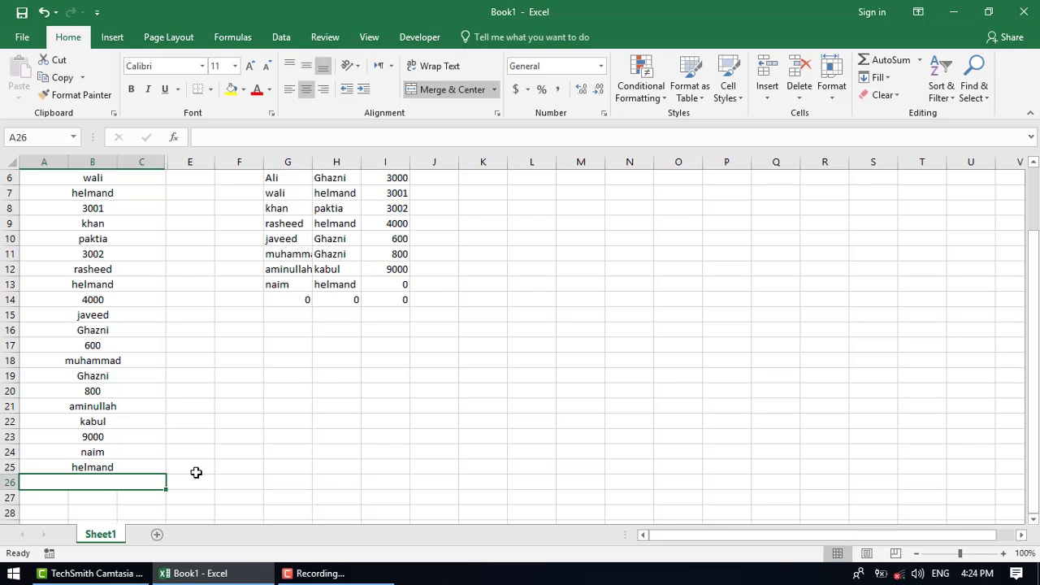
{"action": "type", "text": "9000"}
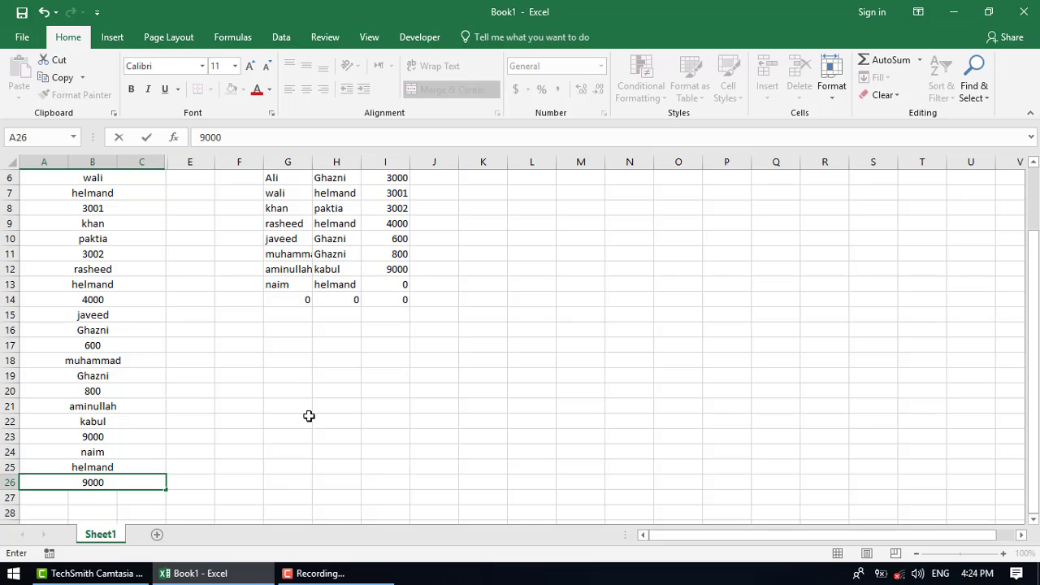
{"action": "key", "text": "Return"}
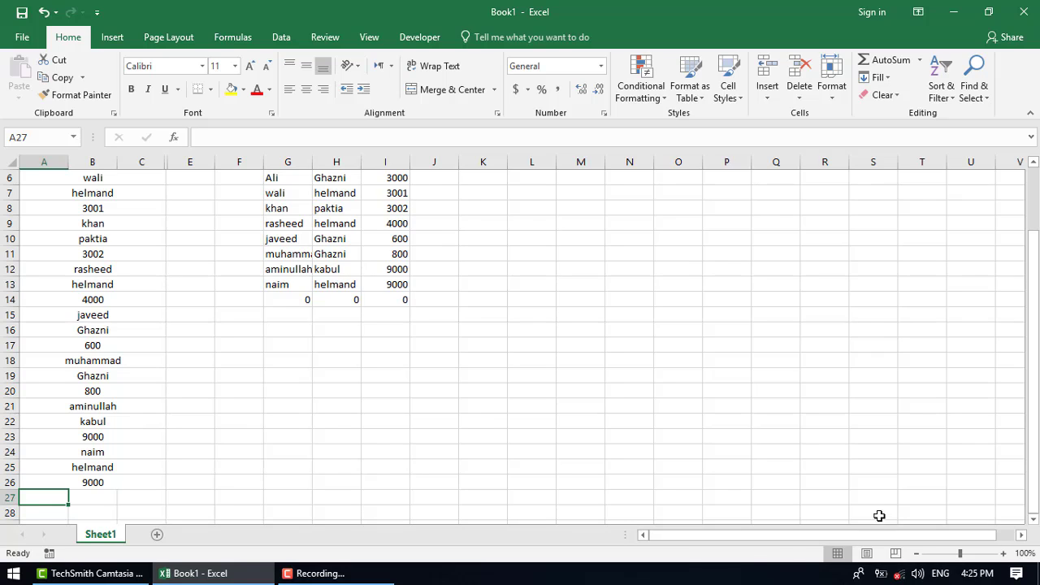
{"action": "left_click", "coordinate": [377, 573]}
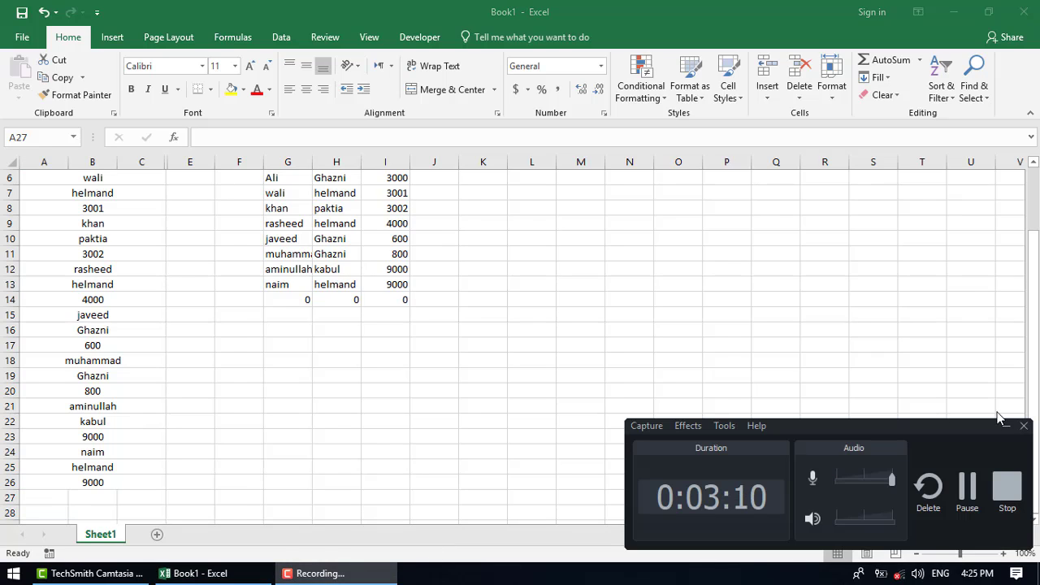
{"action": "left_click", "coordinate": [1006, 487]}
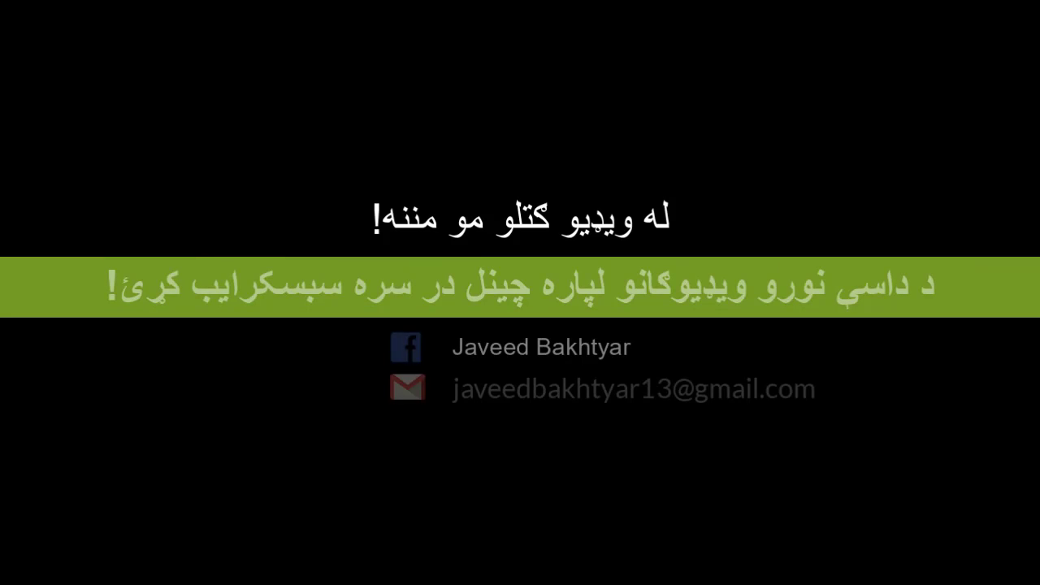